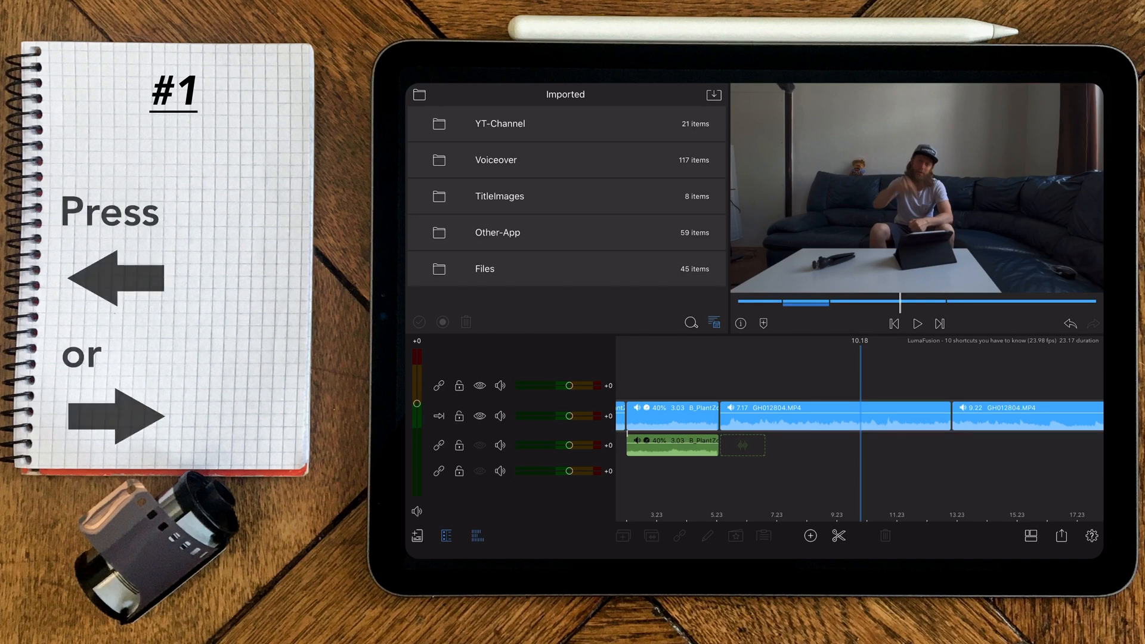
Step the play position back and forth one frame at a time with the arrow keys.
key("Left")
key("Right")
key("Right")
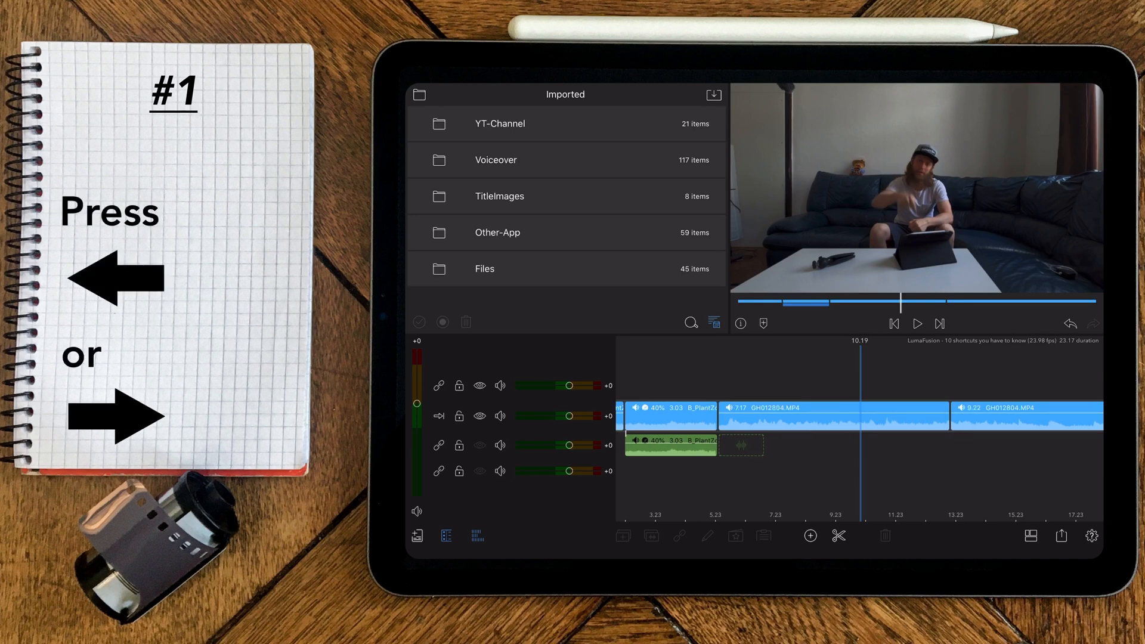
key("Left")
key("Left")
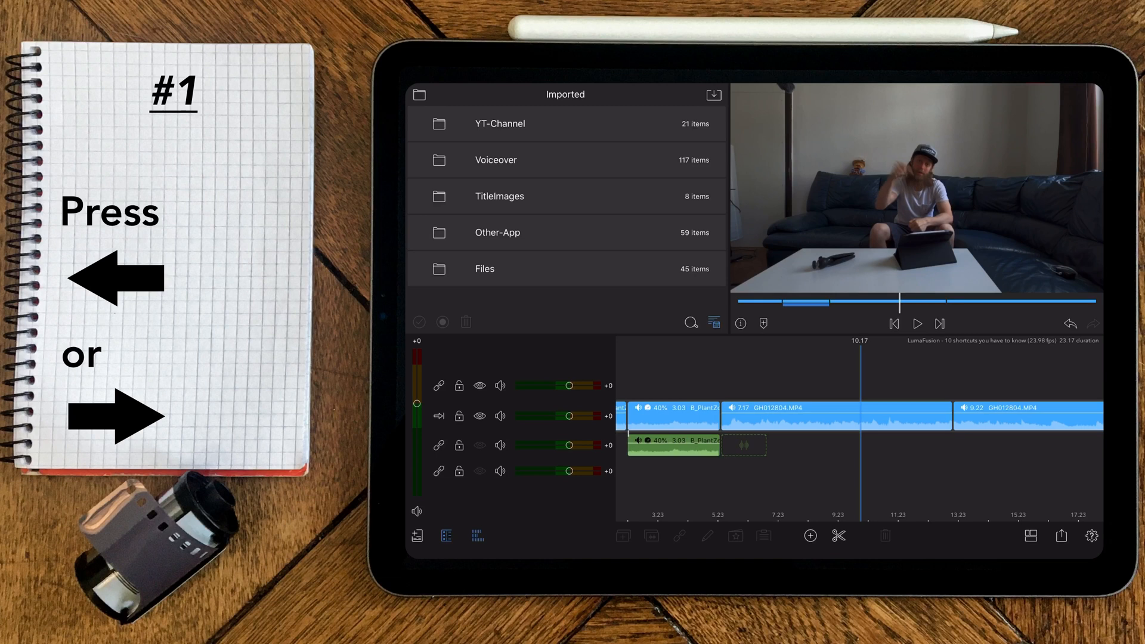
key("Right")
key("Left")
key("Left")
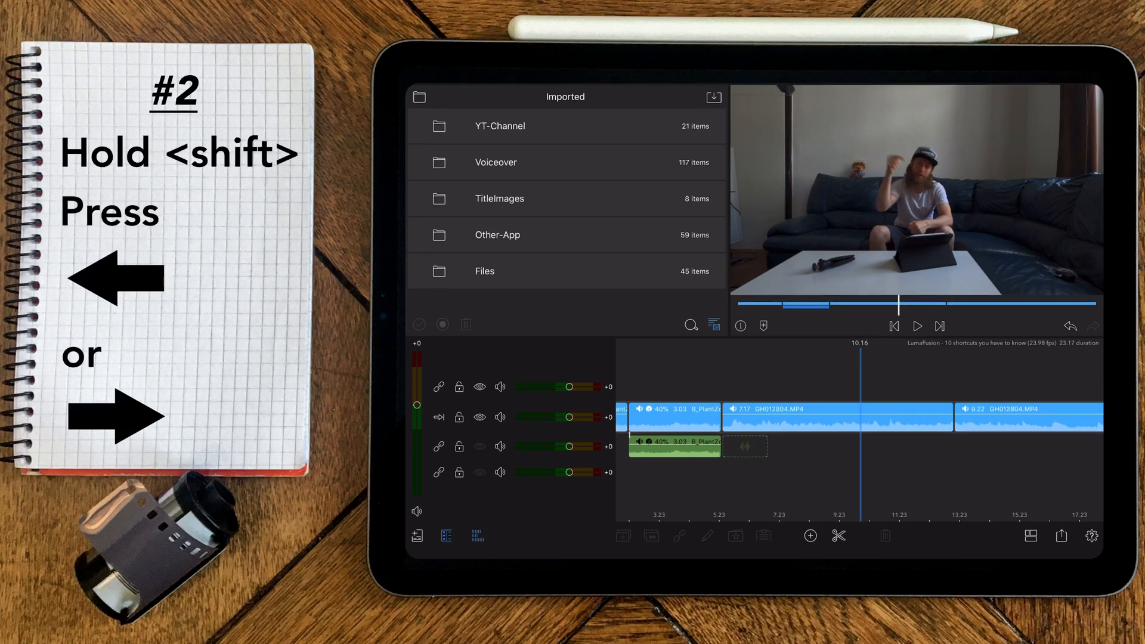
Jump the play position in ten-frame steps with Shift+arrows, leaving it at 11.12.
key("shift+Left")
key("shift+Right")
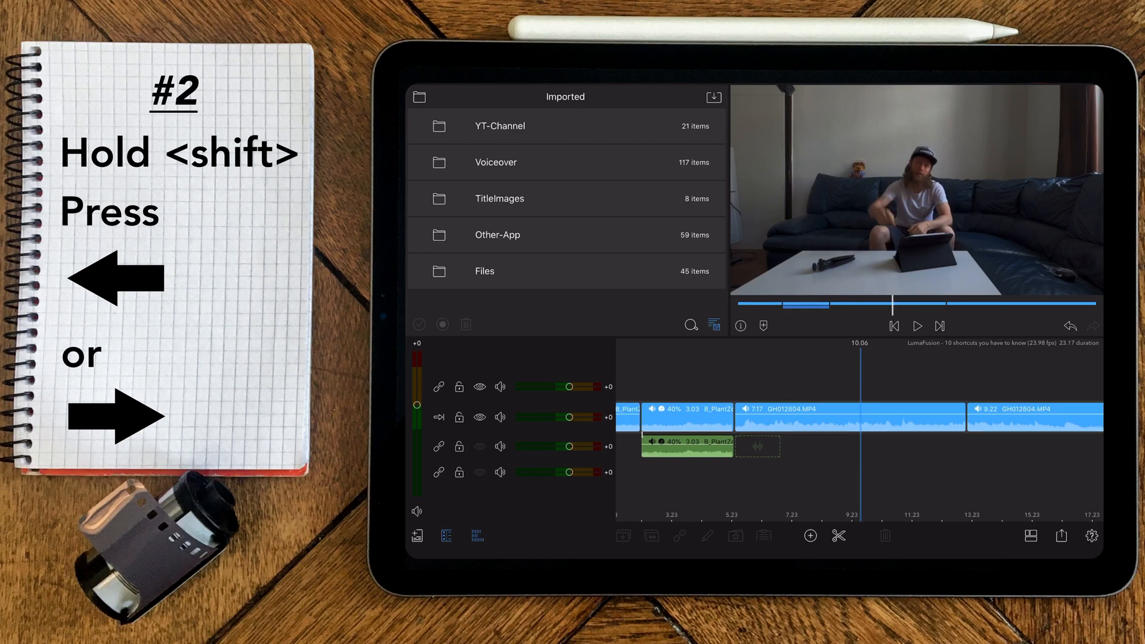
key("shift+Right")
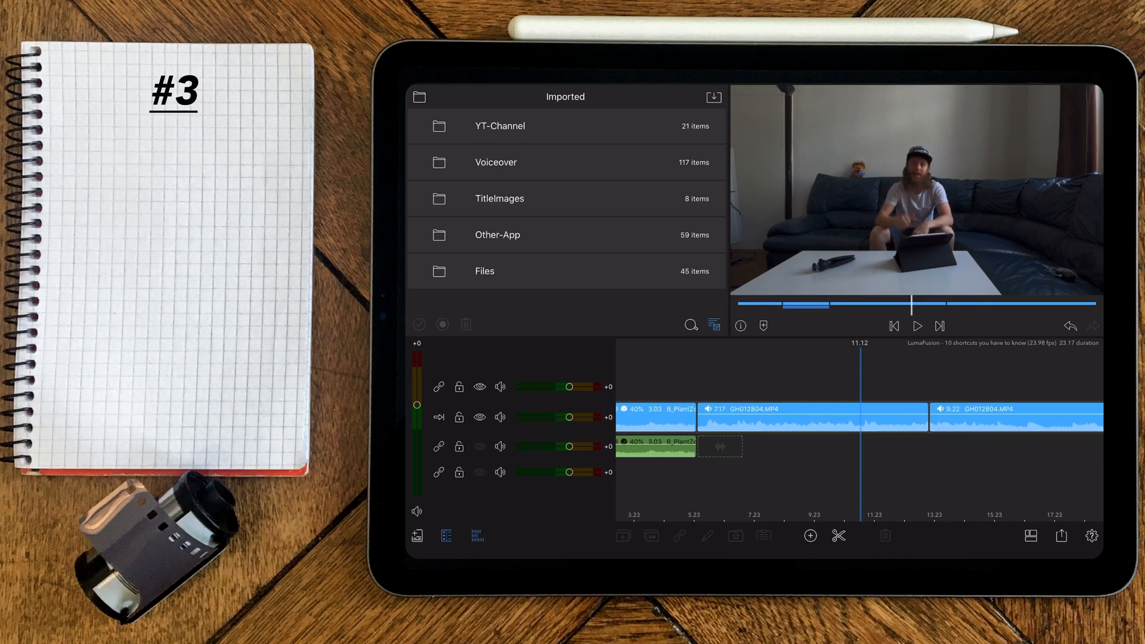
Play the timeline briefly with Spacebar and stop playback again.
key("space")
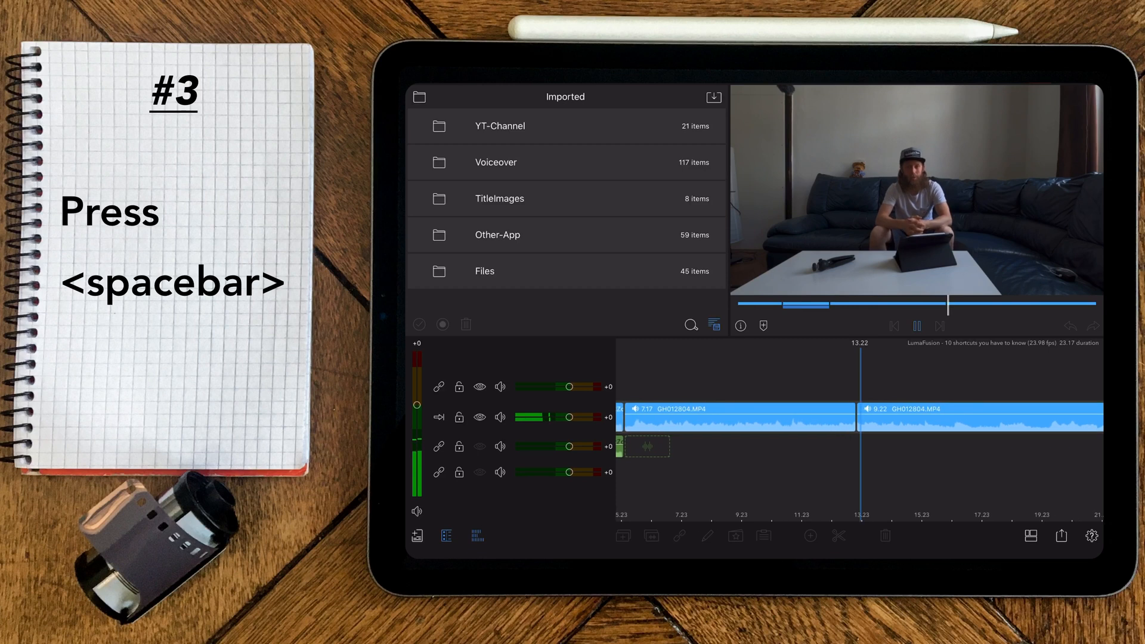
key("space")
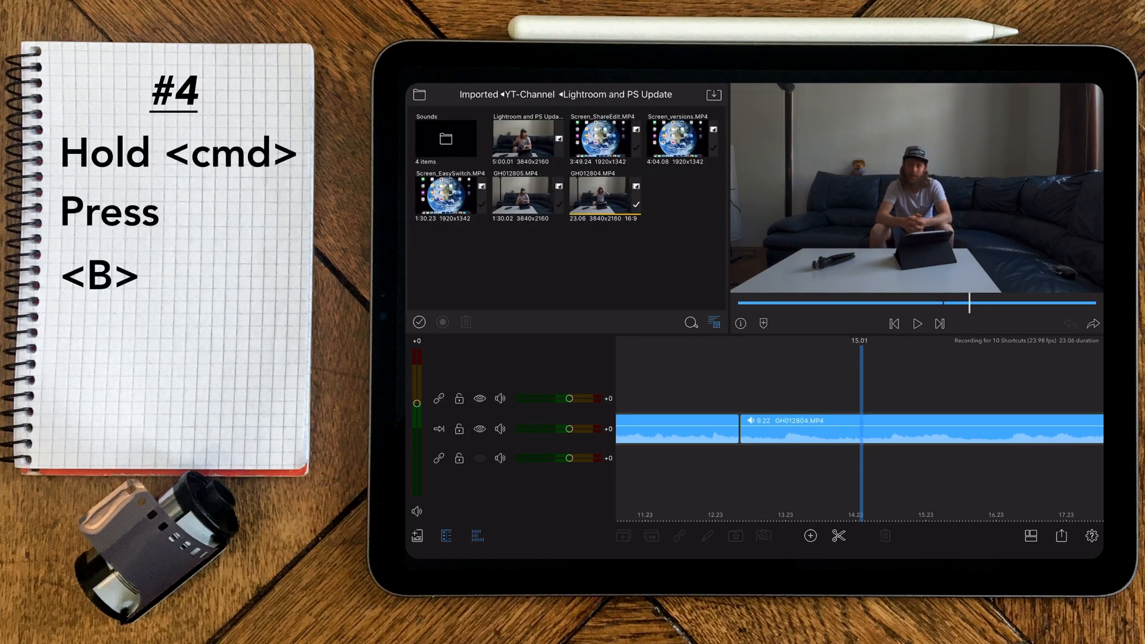
Split GH012804.MP4 at the play position 15.01 and select the clip after the cut.
key("super+b")
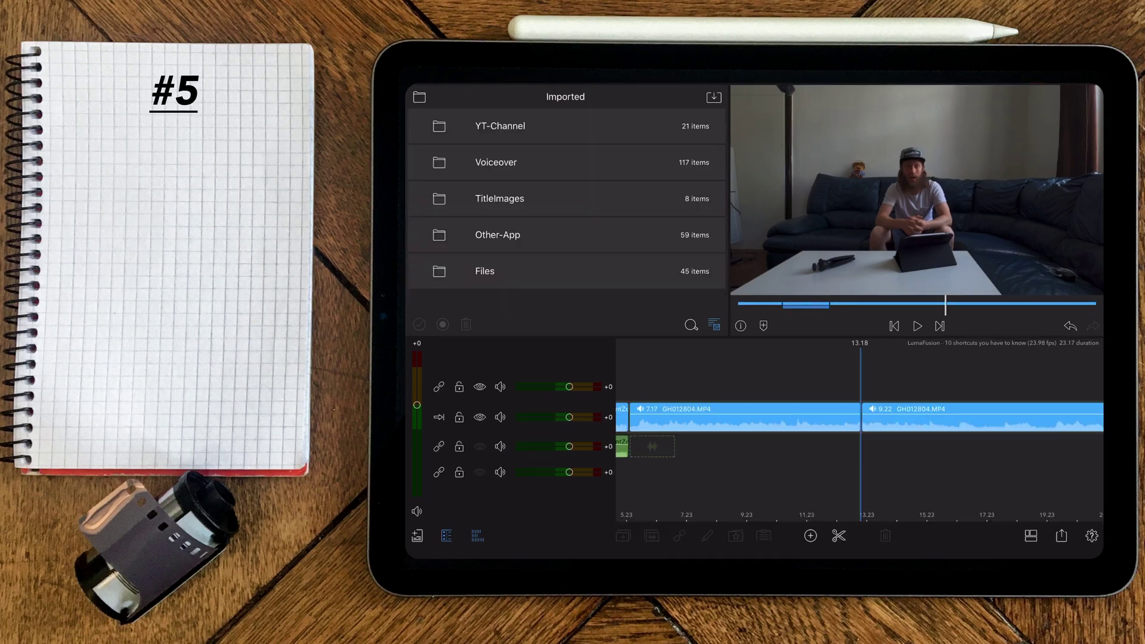
key("Left")
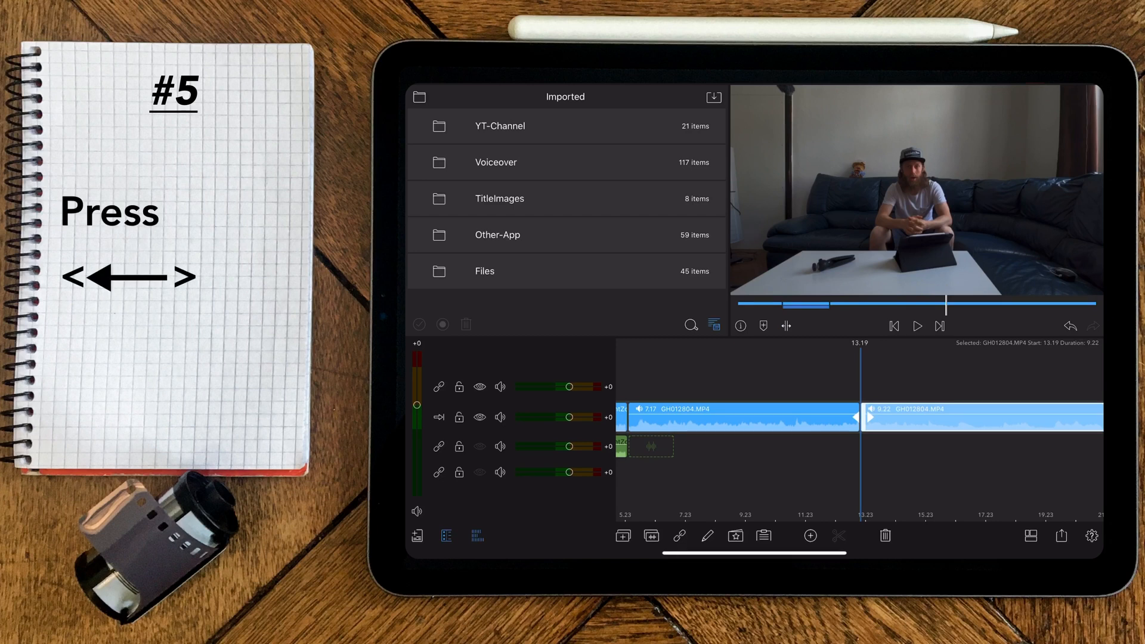
Delete the selected clip, then duplicate the plant clip onto a track above.
key("BackSpace")
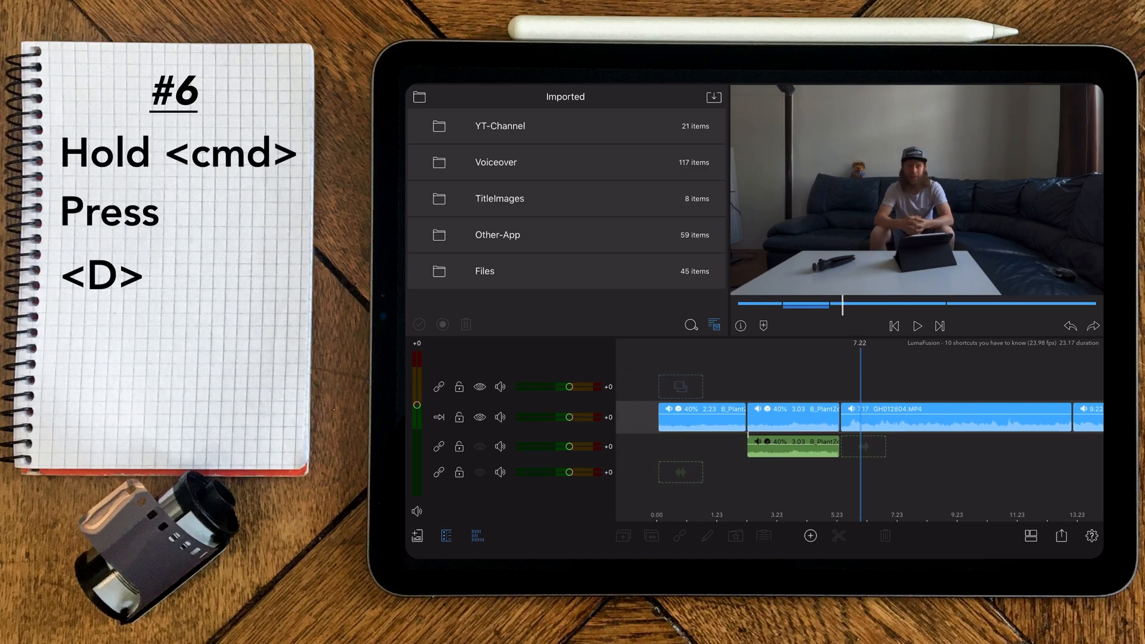
key("super+d")
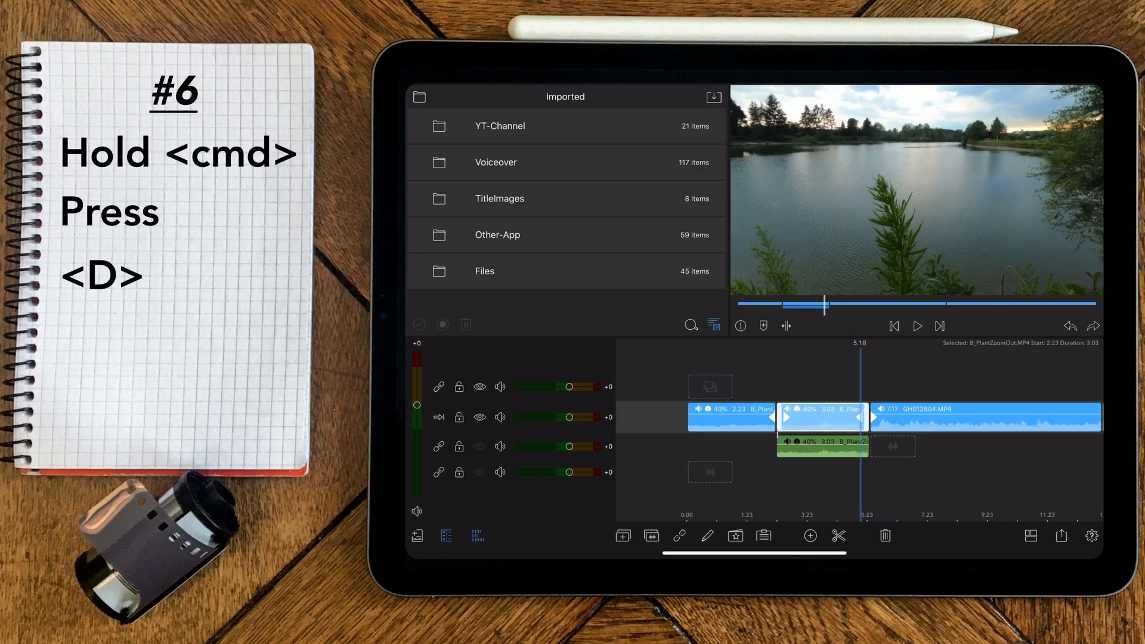
key("super+d")
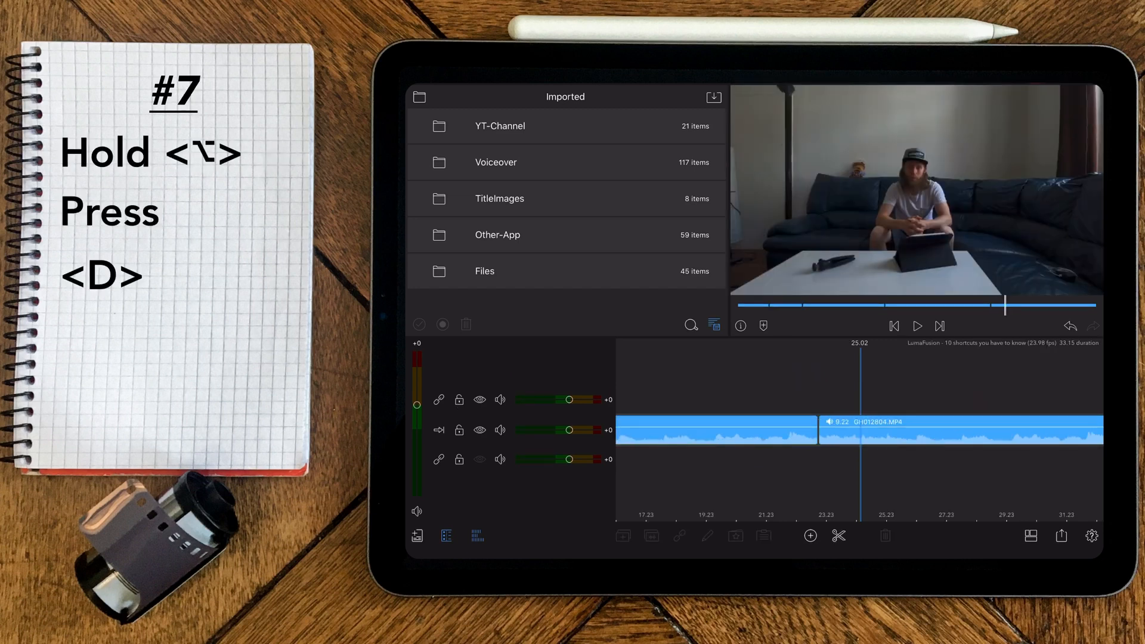
Duplicate the GH012804.MP4 clip after the play position onto a track below.
key("alt+d")
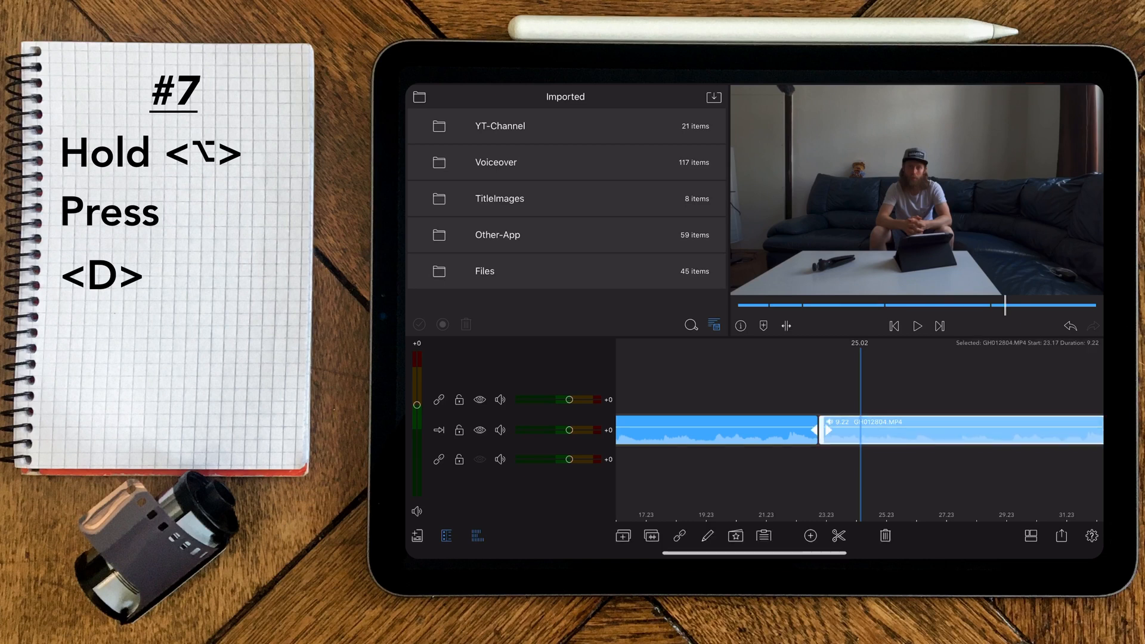
key("alt+d")
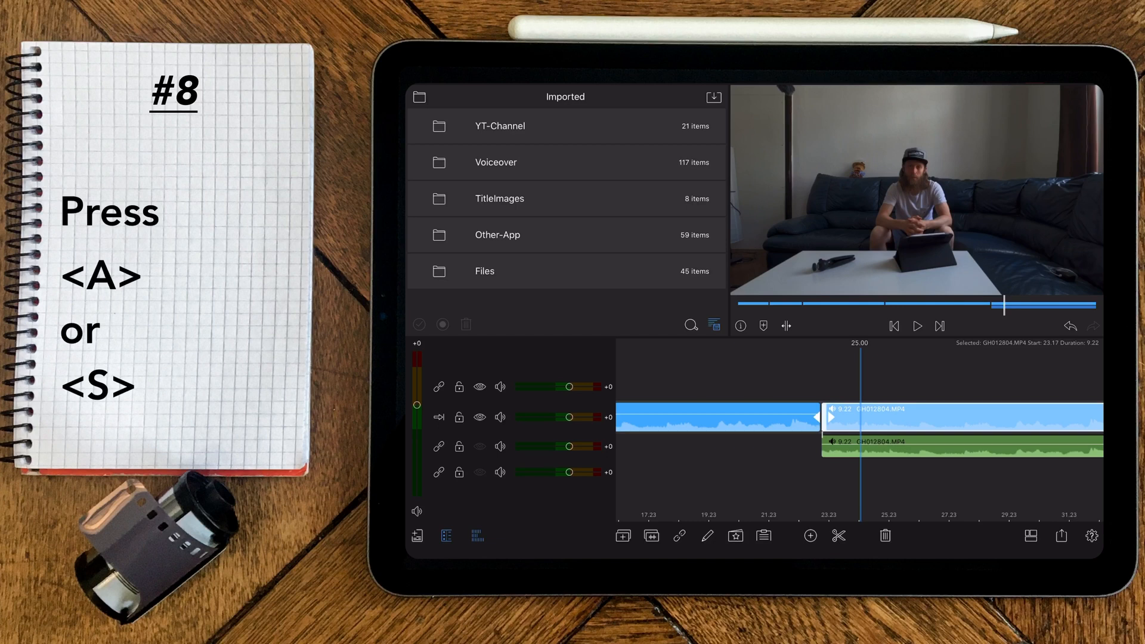
Jump to the project start with A, then undo the recent edits with Cmd+Z.
key("a")
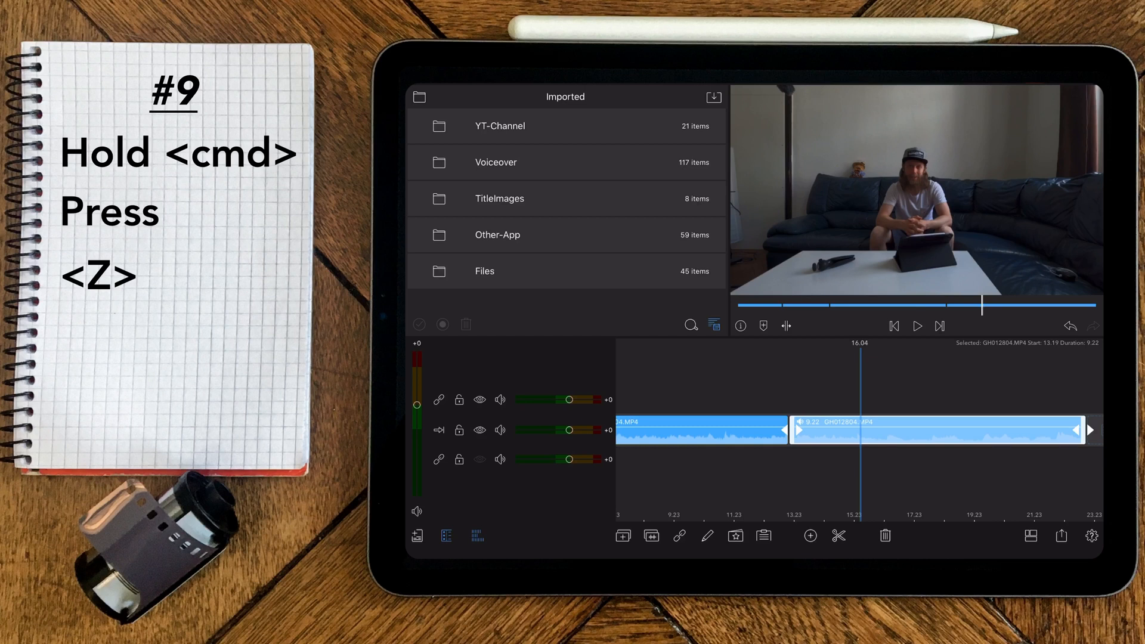
key("super+z")
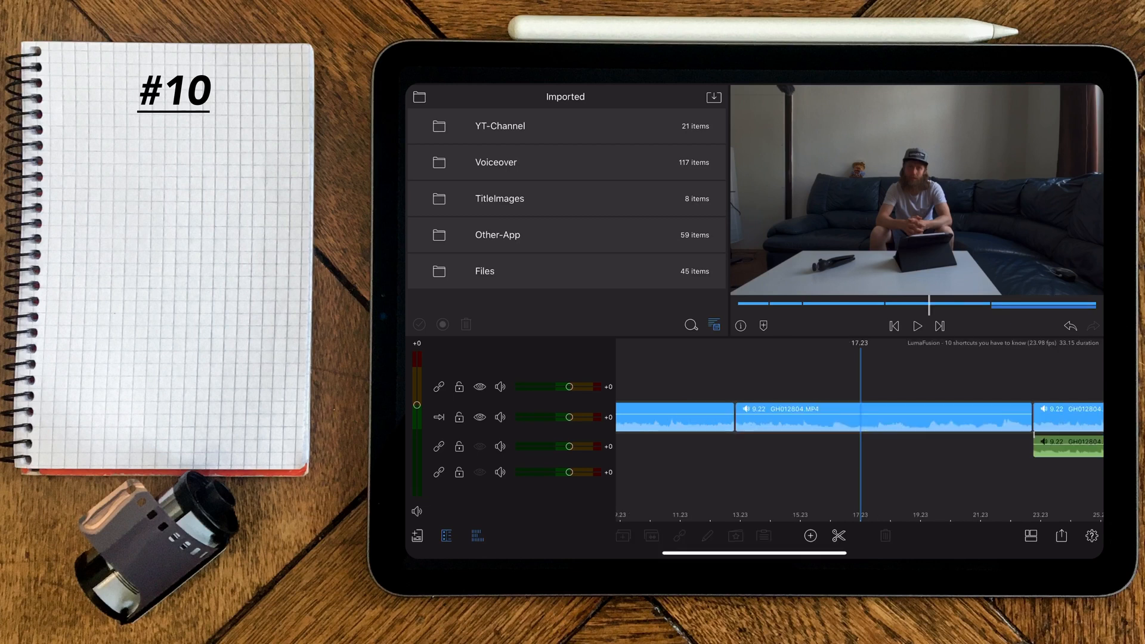
Select the second GH012804.MP4 clip and display its info overlay on the viewer.
key("0")
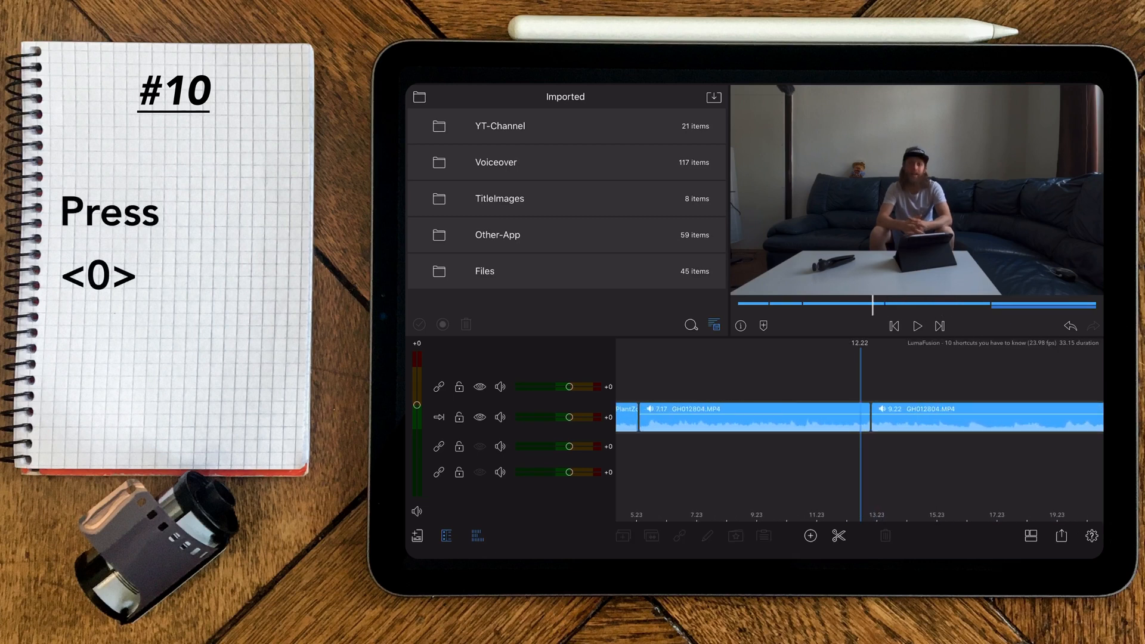
key("0")
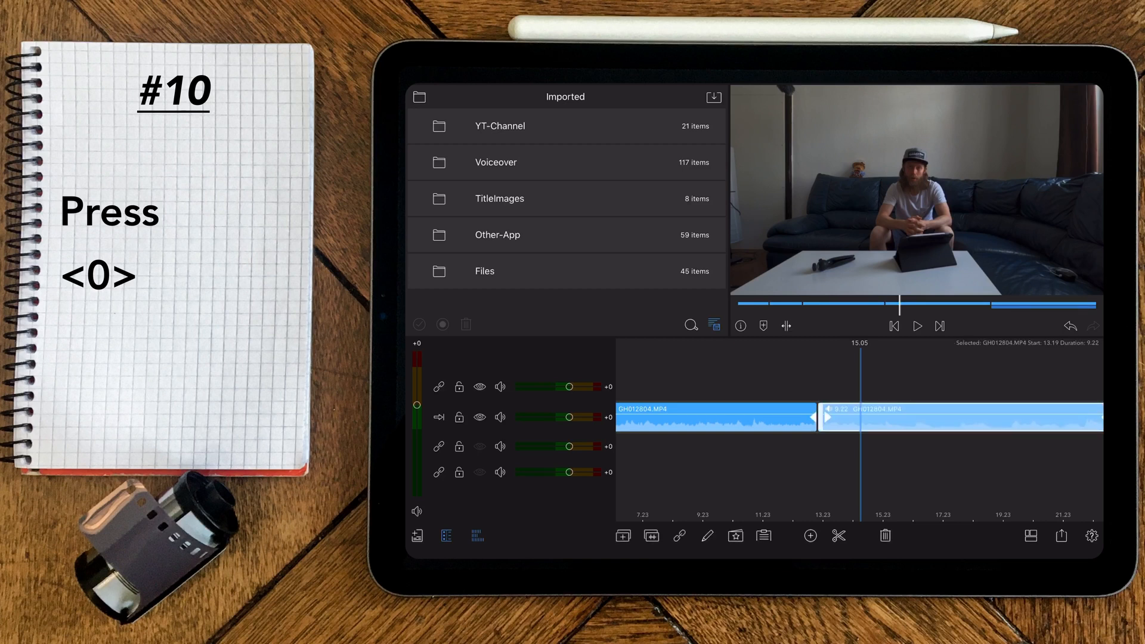
key("i")
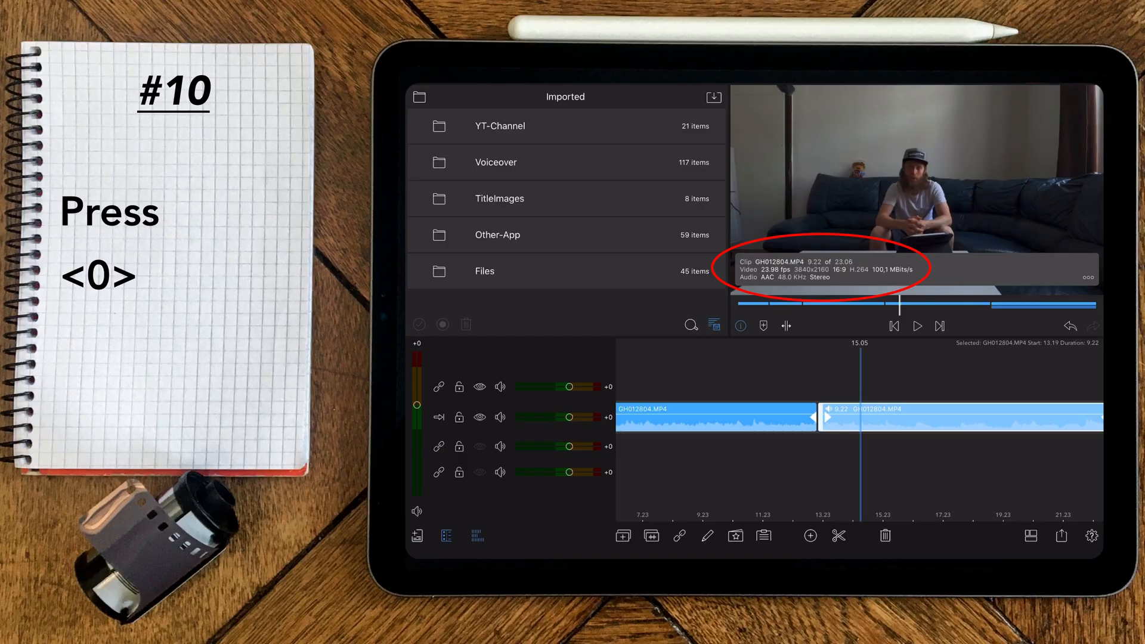